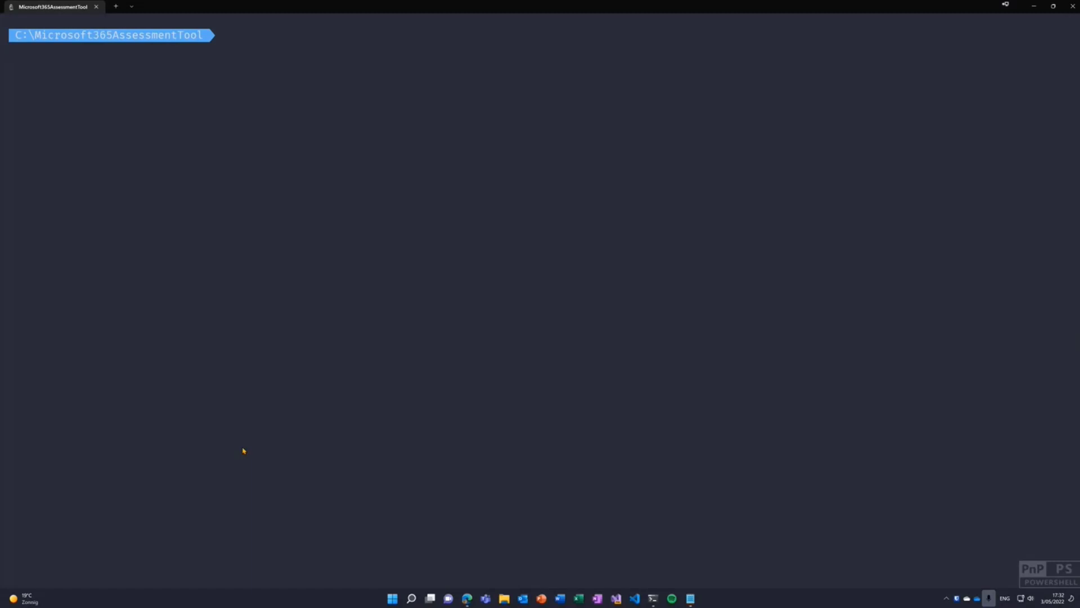
List the contents of the assessment tool folder
text(ls)
key(Return)
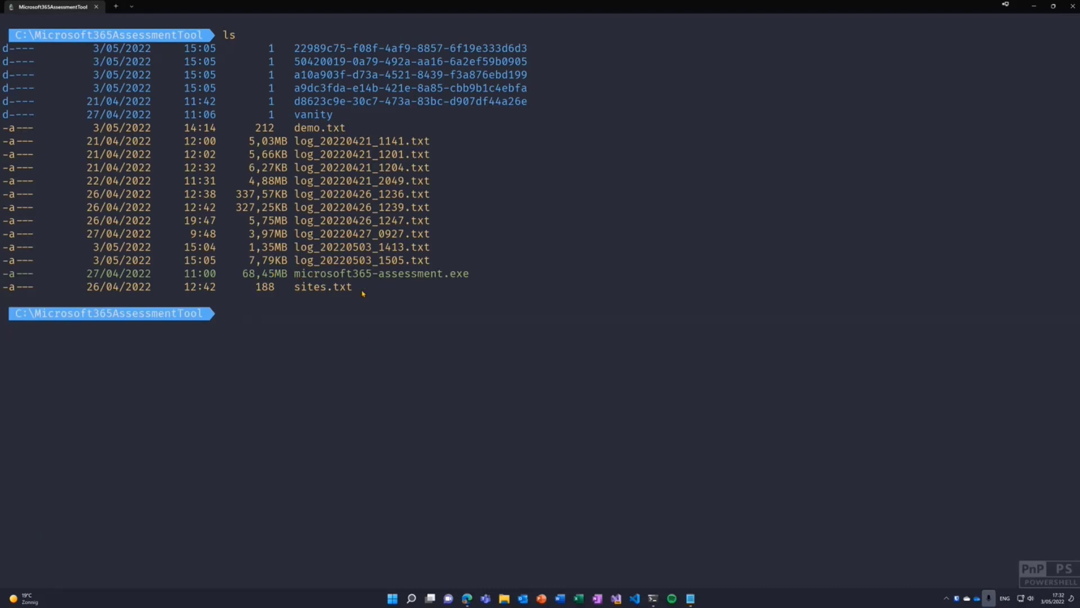
text(cls)
key(Escape)
Launch .\microsoft365-assessment.exe, which reports latest version 1.0.0 and waits for a command
text(micr)
key(Tab)
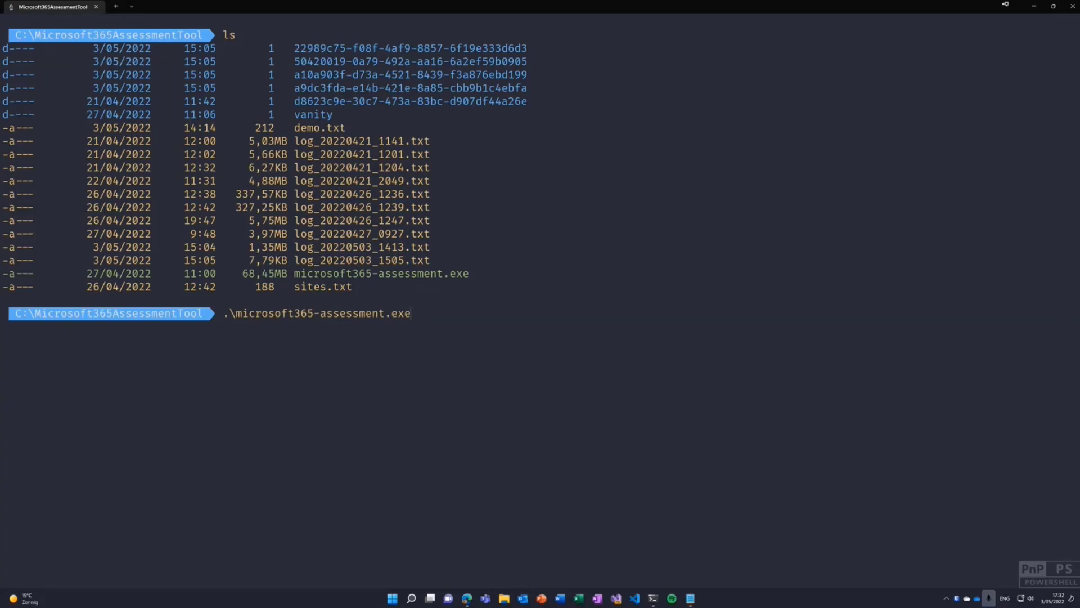
text(status)
key(BackSpace)
key(BackSpace)
key(BackSpace)
key(BackSpace)
key(BackSpace)
key(BackSpace)
key(BackSpace)
key(Return)
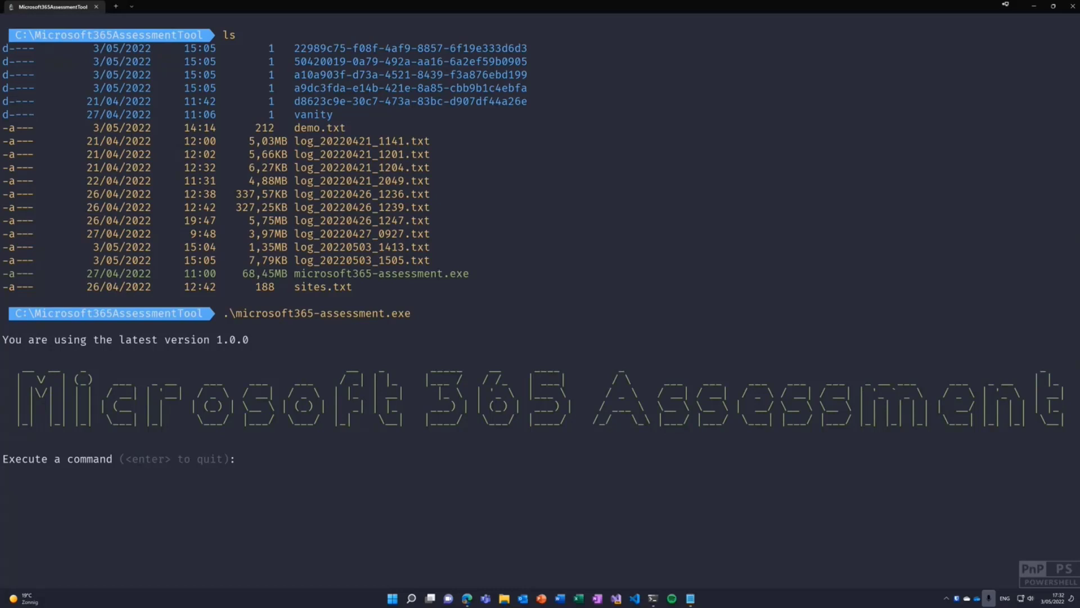
List the four finished Syntex assessments and paste a syntex start command using application auth with --syntexfull
text(list)
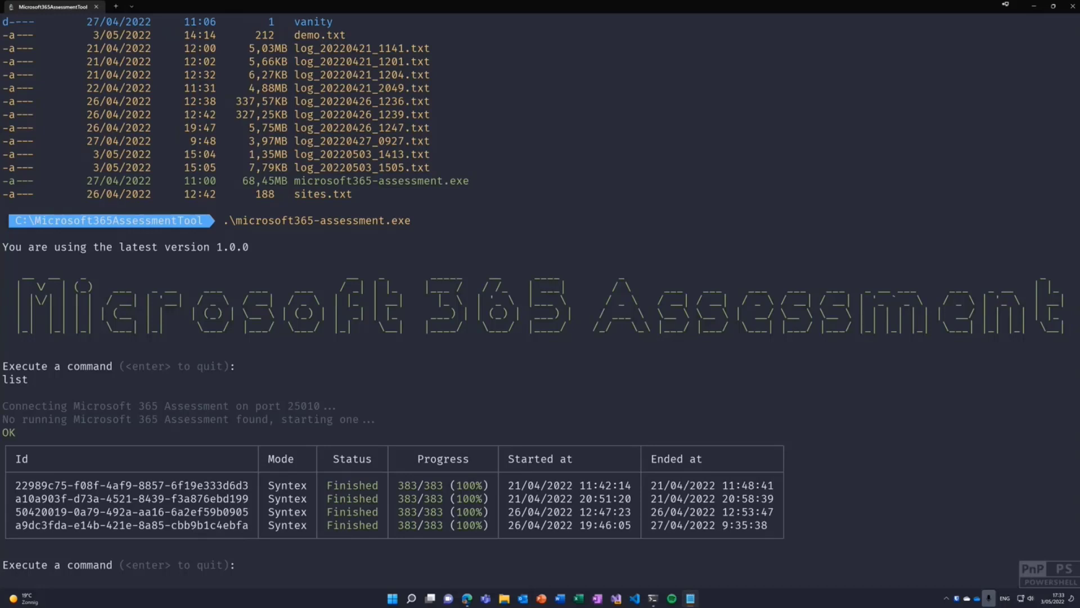
text(start --mode syntex --authmode application --tenant bertonline.sharepoint.com --applicationid c545f9ce-1c11-440b-812b-0b35217d9e83 --certpath "My|CurrentUser|b133d1cb4d19ce539986c7ac67de005481084c84" --syntexfull)
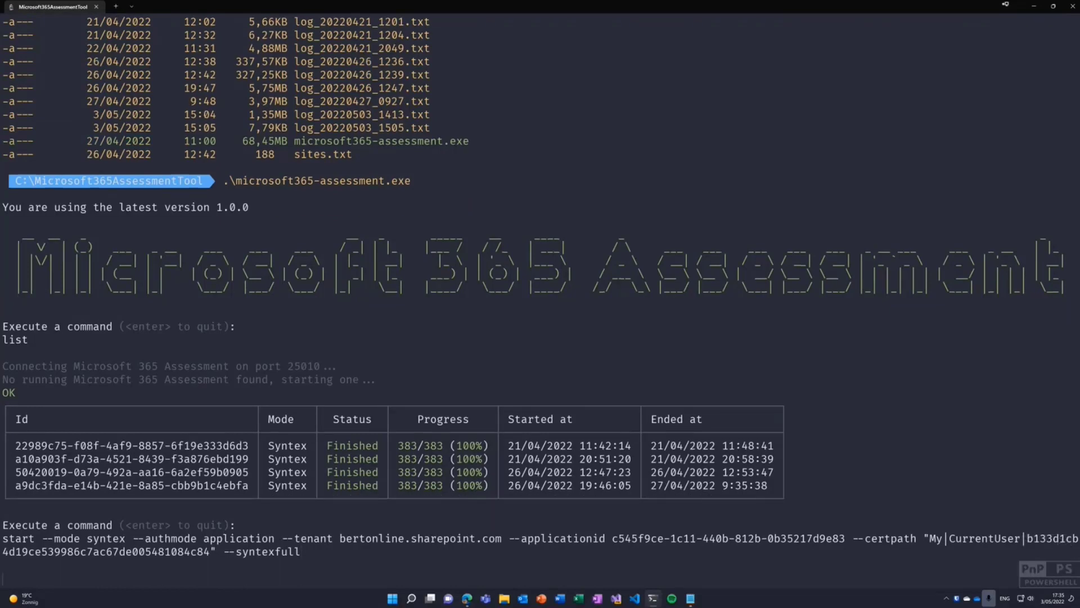
Run the Syntex start command, then check list and live status showing 95/383 sites (25%)
key(Return)
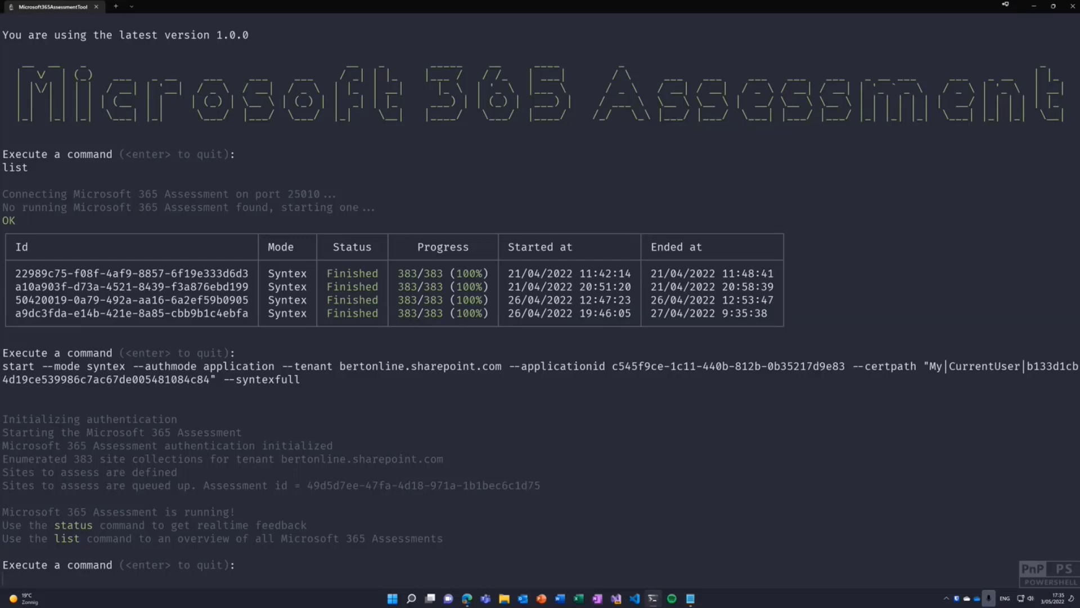
text(st)
key(BackSpace)
text(list)
key(Return)
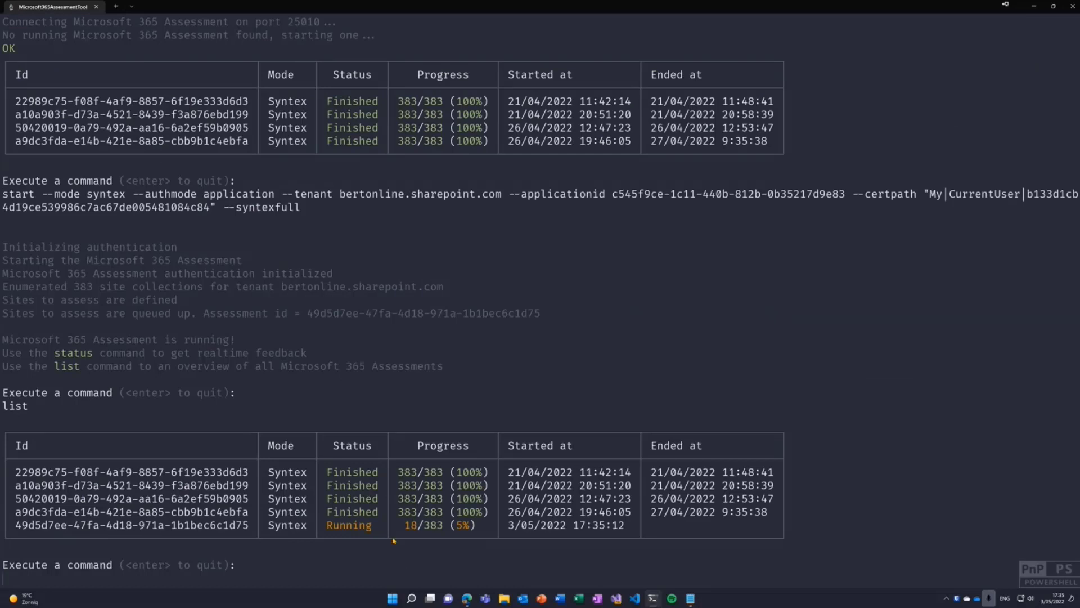
text(status)
key(Return)
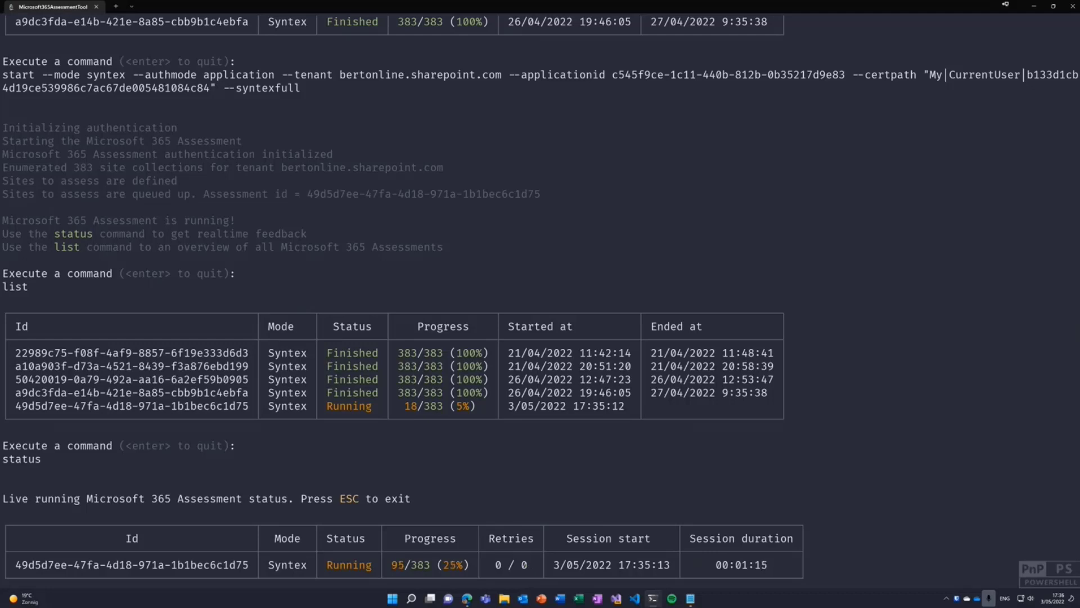
Copy the running assessment's Id from the status table and pause it with pause --id
key(Escape)
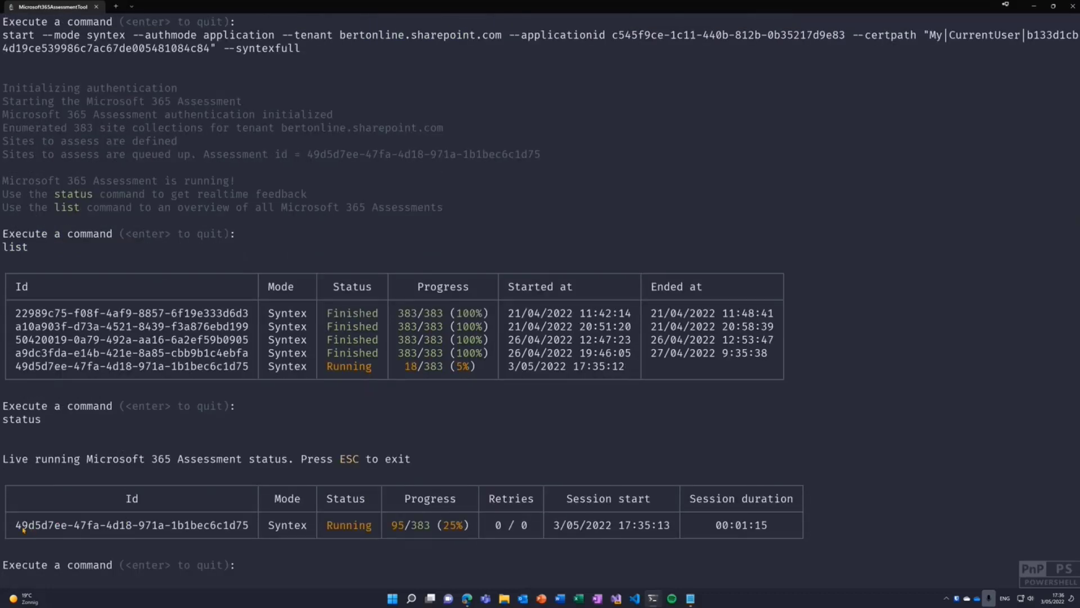
drag(18, 525, 247, 534)
key(ctrl+c)
text(pause --id)
key(ctrl+v)
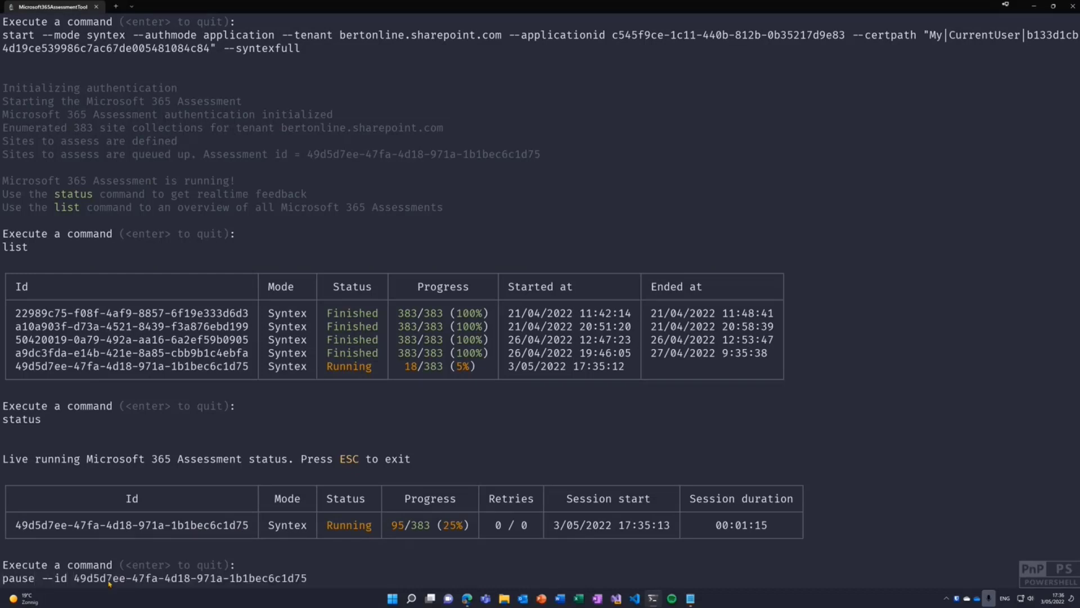
key(Return)
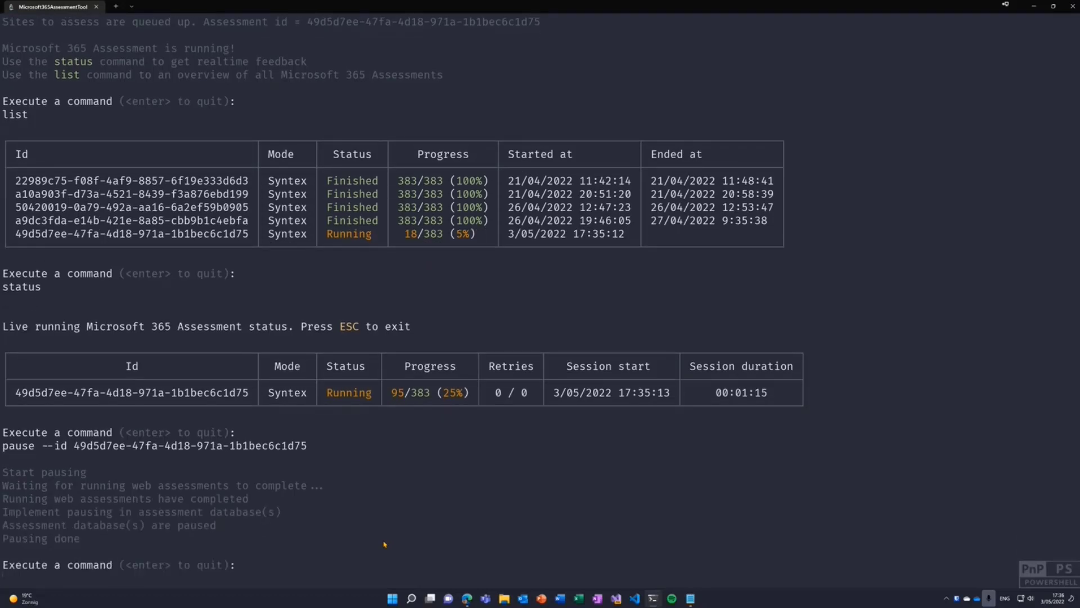
Confirm the assessment is Paused at 129/383 (34%), then restart it to requeue 254 site collections
text(list)
key(Return)
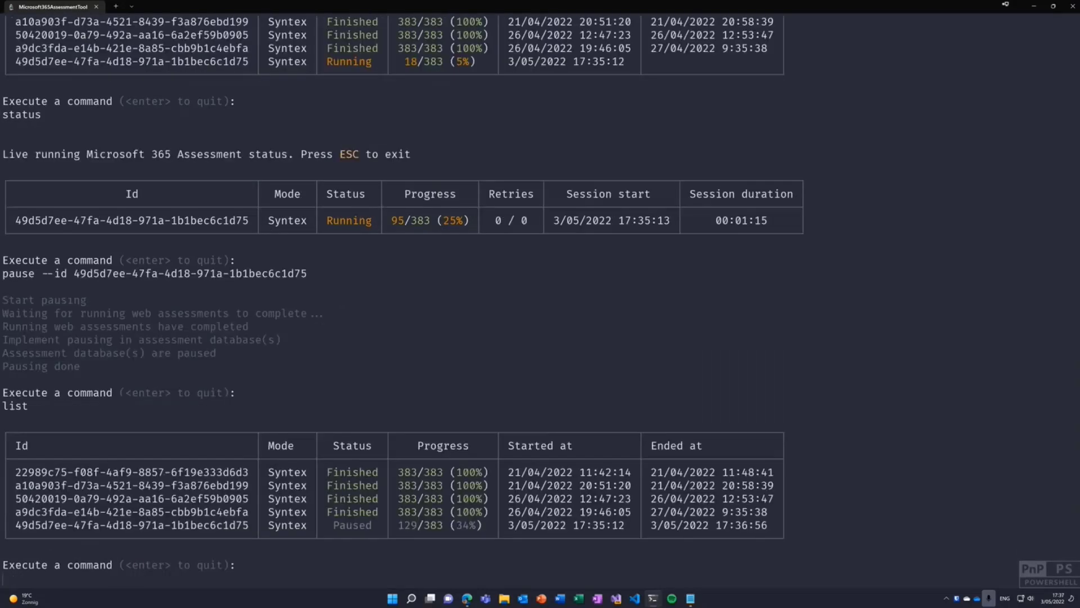
text(restart --id)
right_click(102, 568)
key(Return)
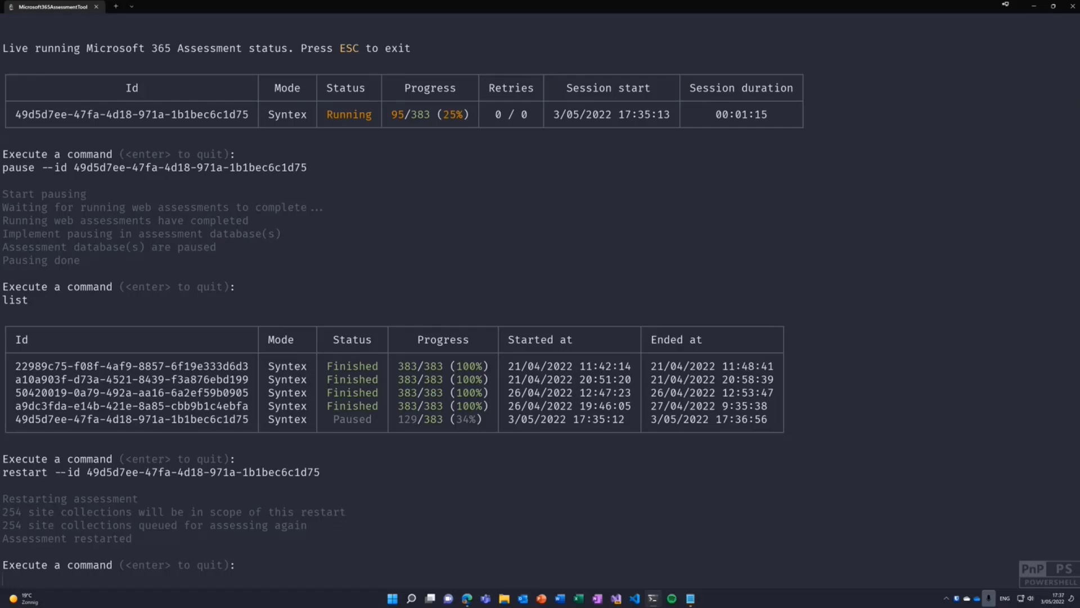
Run report --id with the copied ID of the earlier finished assessment to generate its Power BI report
text(report --id)
drag(16, 406, 246, 408)
right_click(245, 408)
key(ctrl+v)
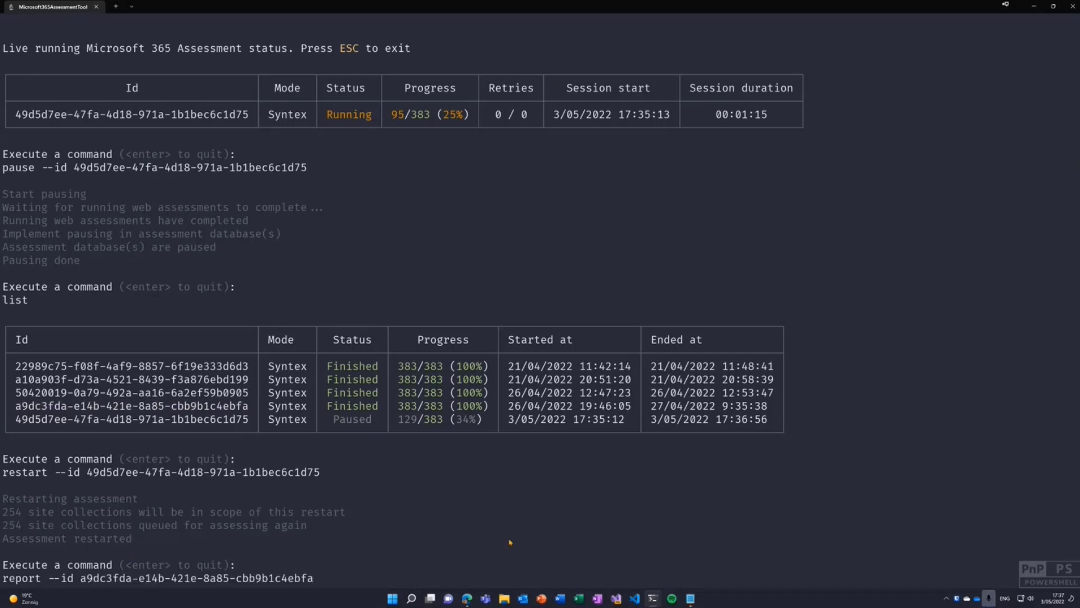
key(Return)
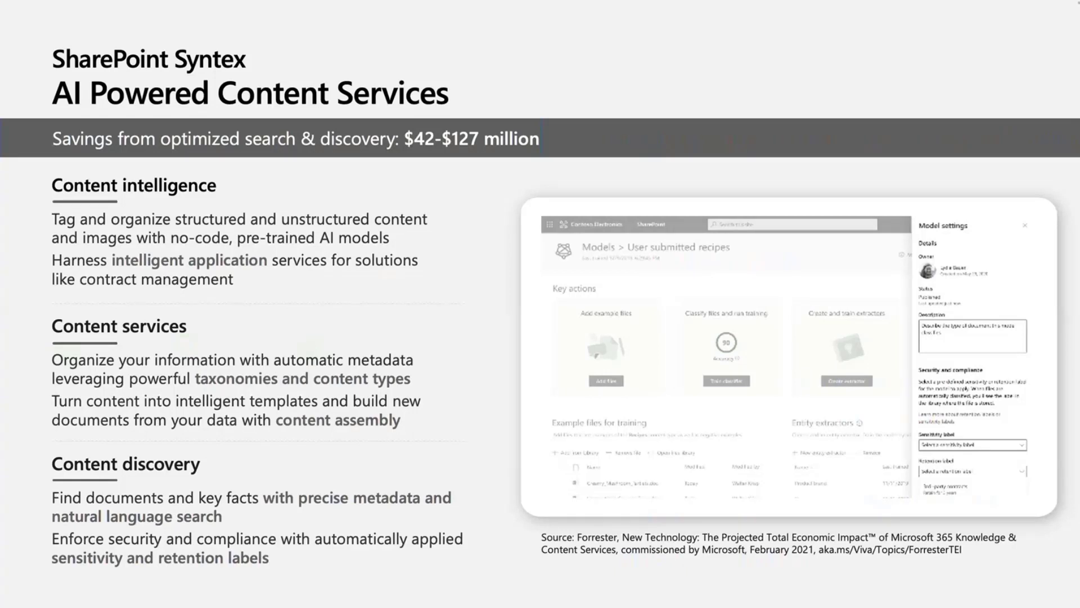
Advance to the SharePoint Syntex Better together slide listing Search, Purview, Power Automate and Viva Topics
key(Right)
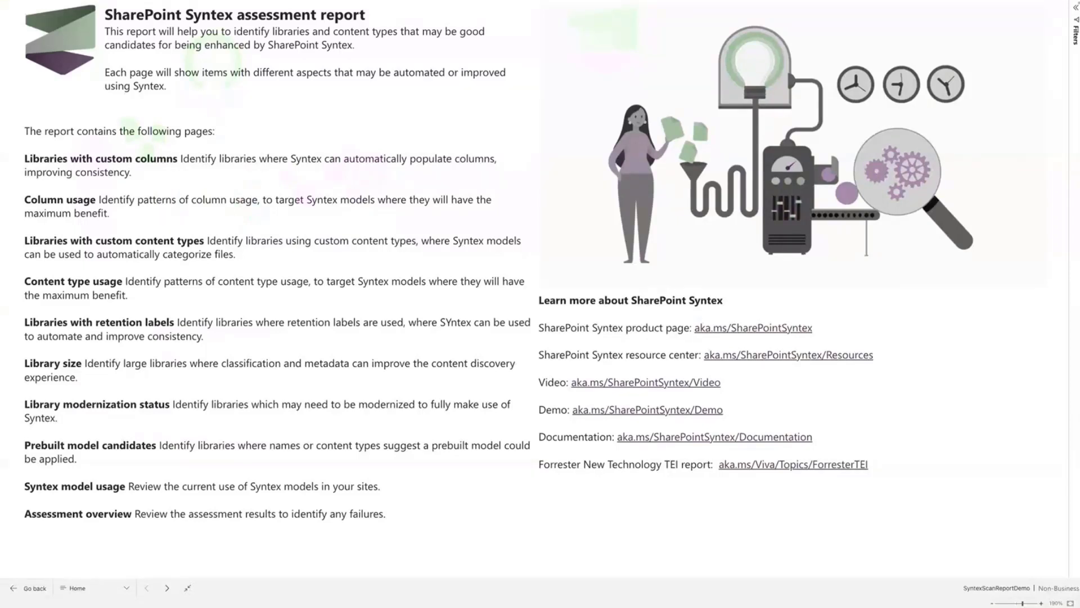
Show the list of report pages from the bottom navigation bar of the Syntex report
click(126, 587)
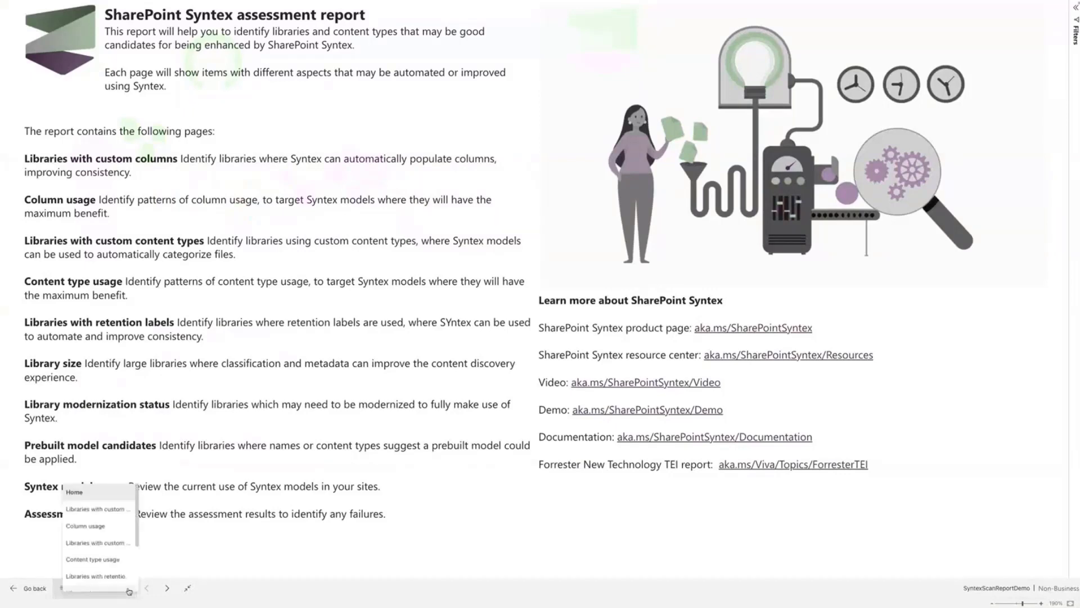
Review the Libraries with custom columns page: 25 libraries use them, 7 with 10 or more
click(102, 510)
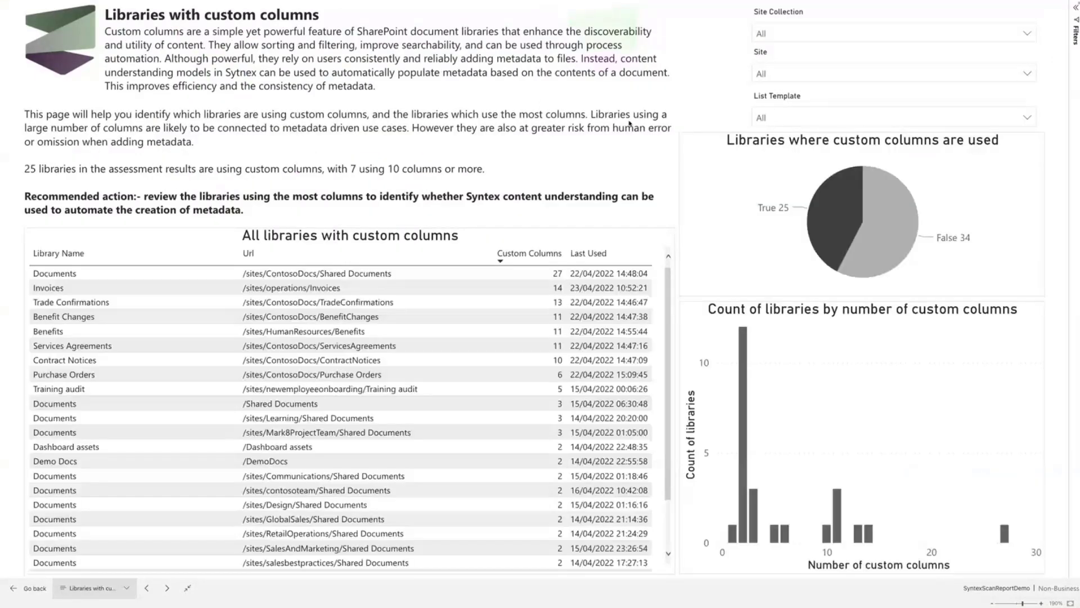
mouse_move(640, 13)
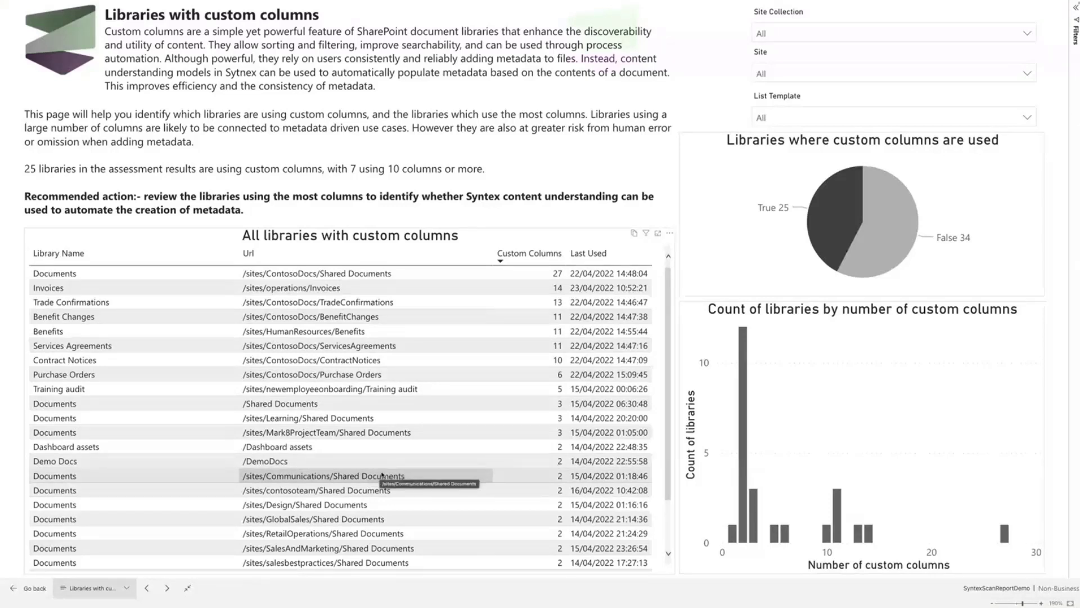
click(127, 588)
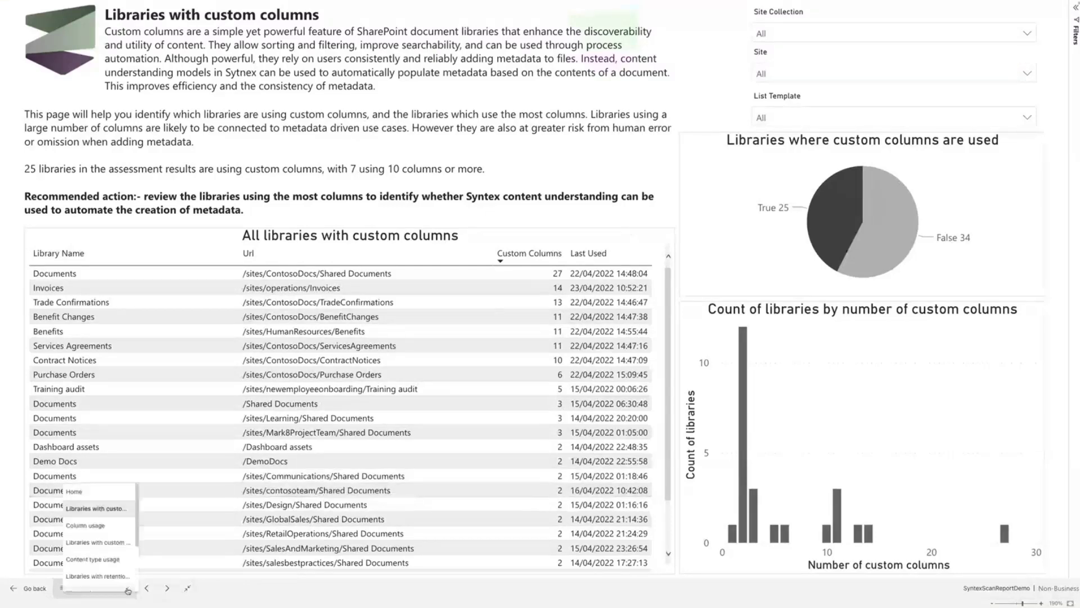
scroll(109, 540, down, 3)
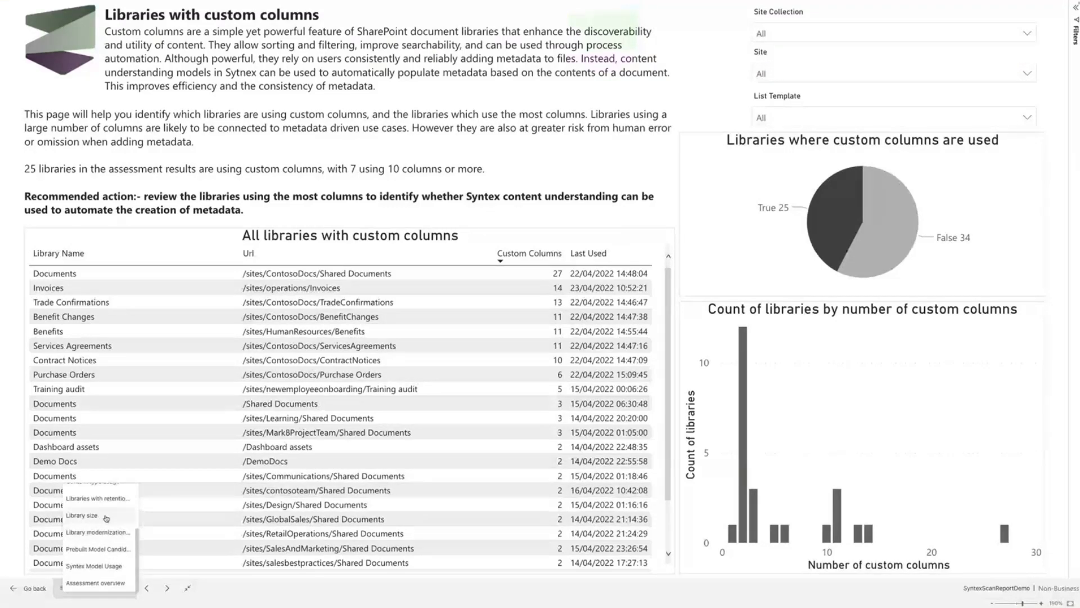
Switch to the Library size page showing 52 small, 5 medium and 2 large libraries
click(82, 515)
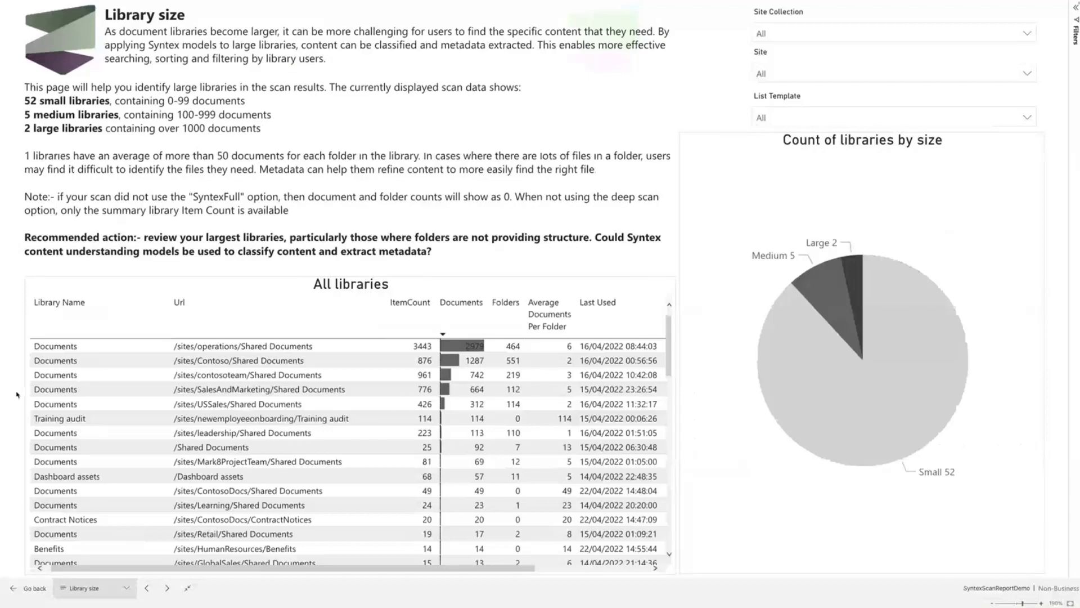